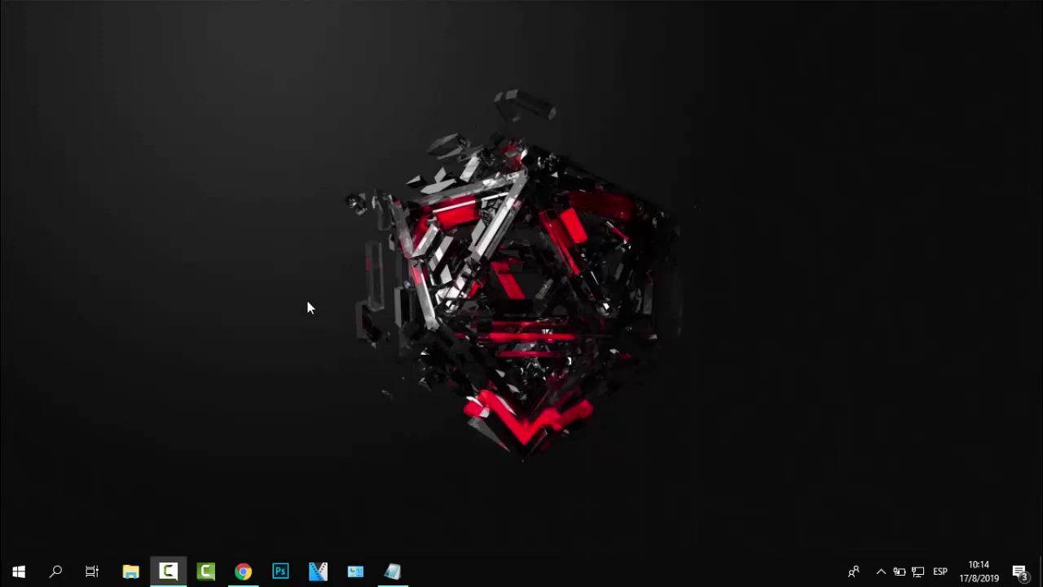
Bring Chrome forward and switch to the 'Descargar ONLYOFFICE Editores' download tab.
click(243, 570)
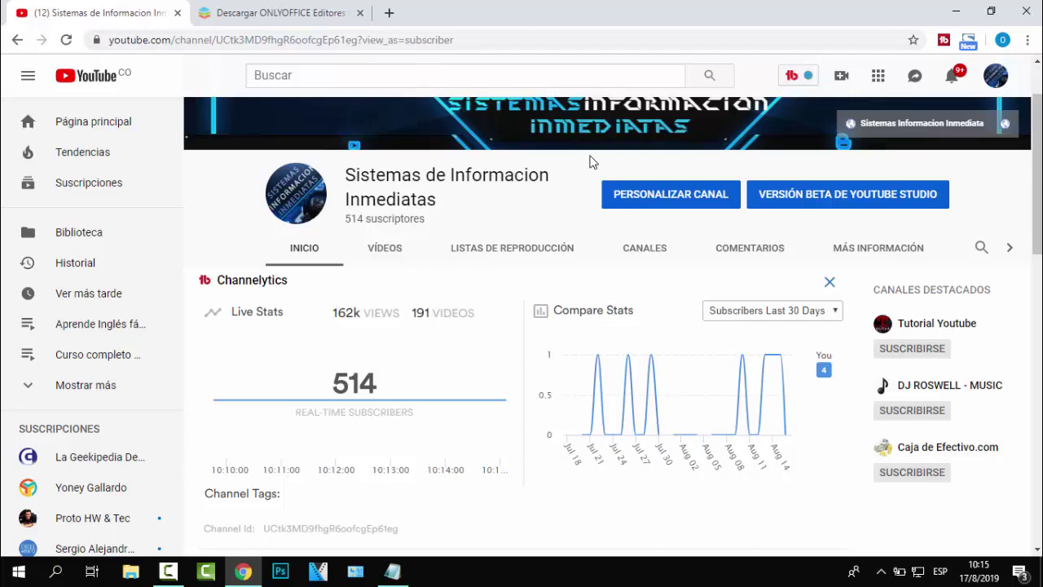
click(316, 14)
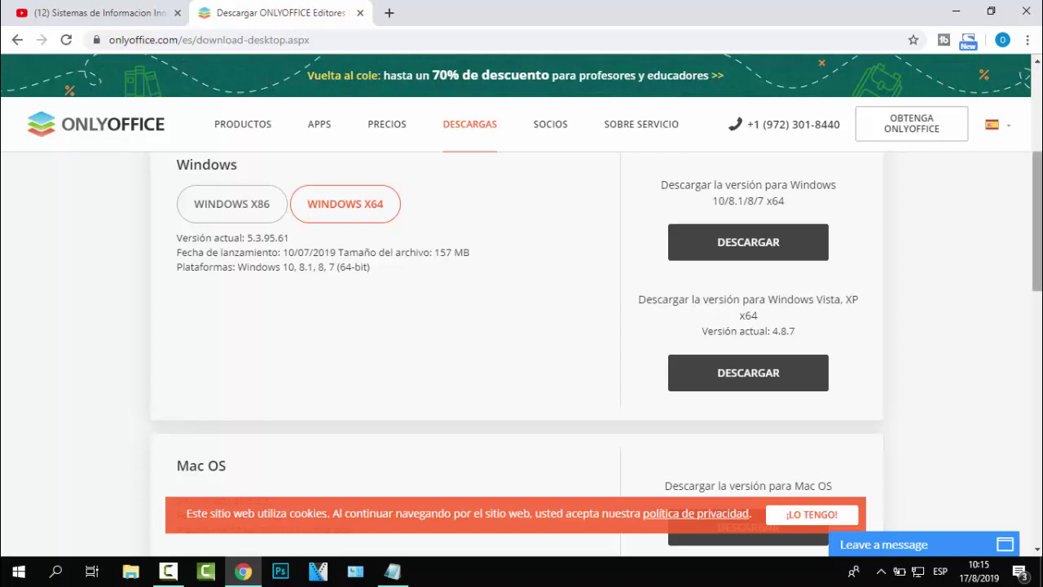
click(1039, 62)
scroll(1038, 61, up, 3)
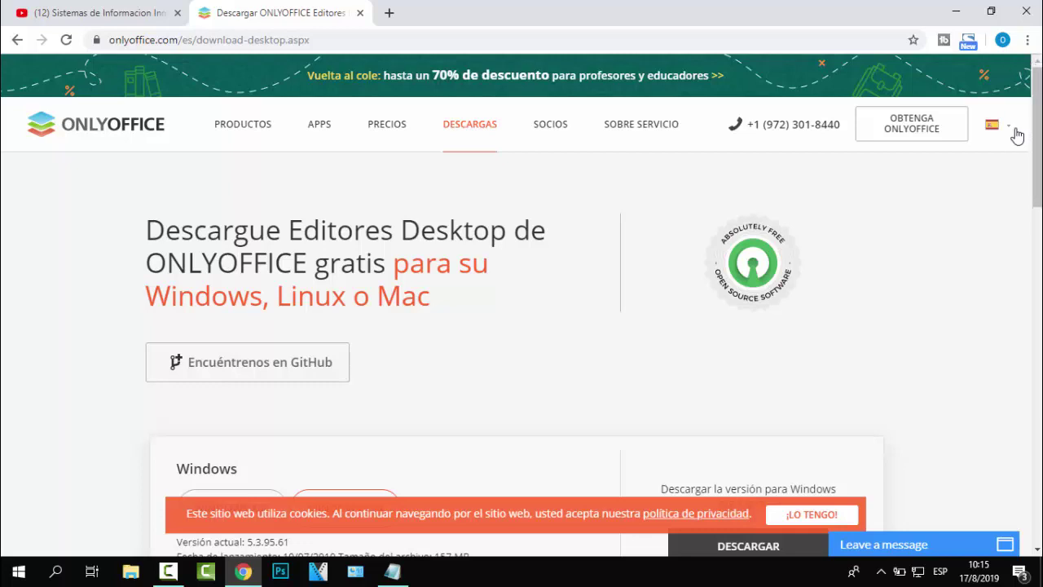
mouse_move(1017, 136)
mouse_move(233, 145)
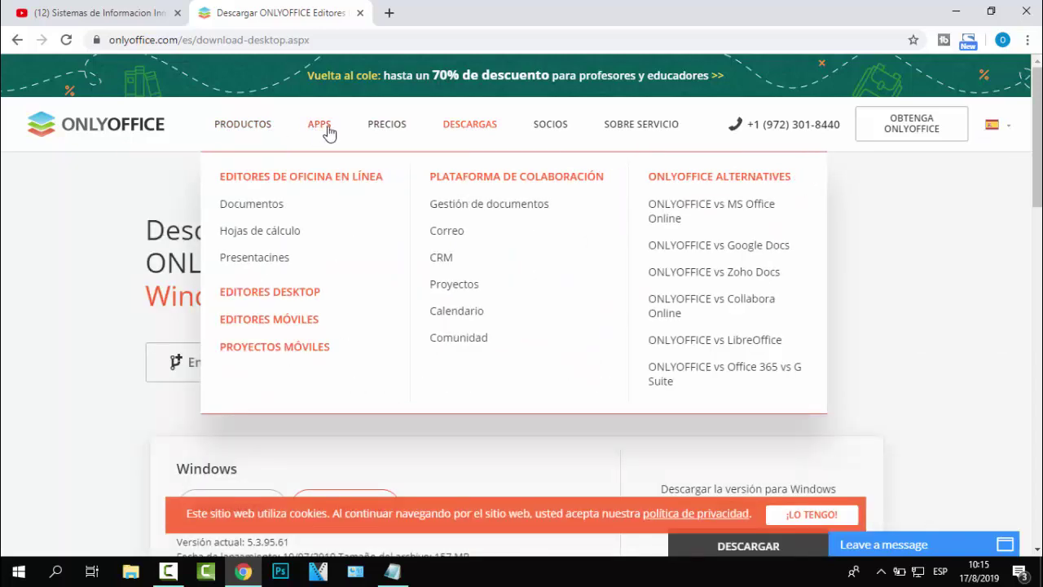
mouse_move(386, 132)
mouse_move(326, 136)
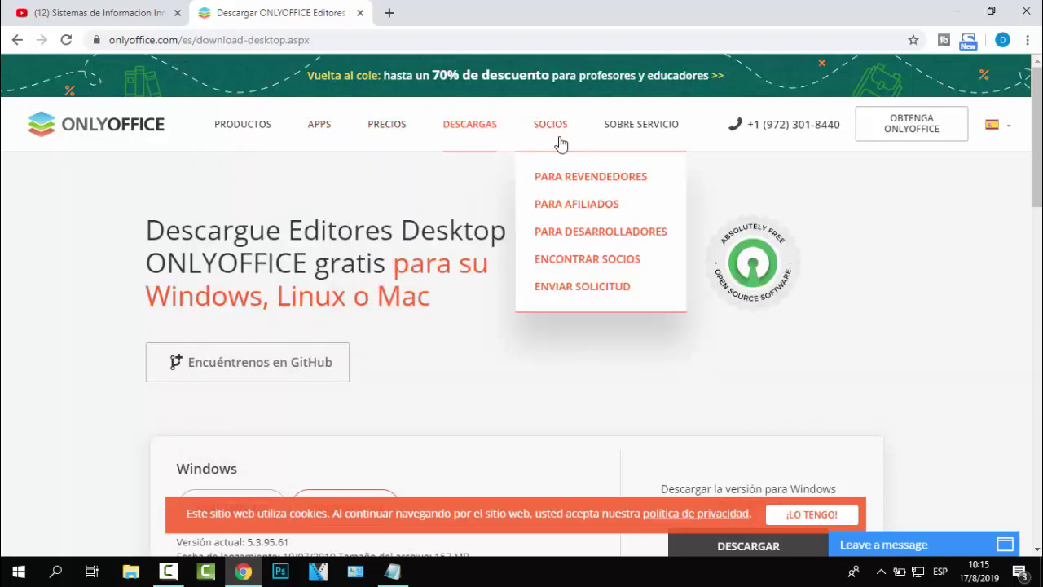
mouse_move(560, 131)
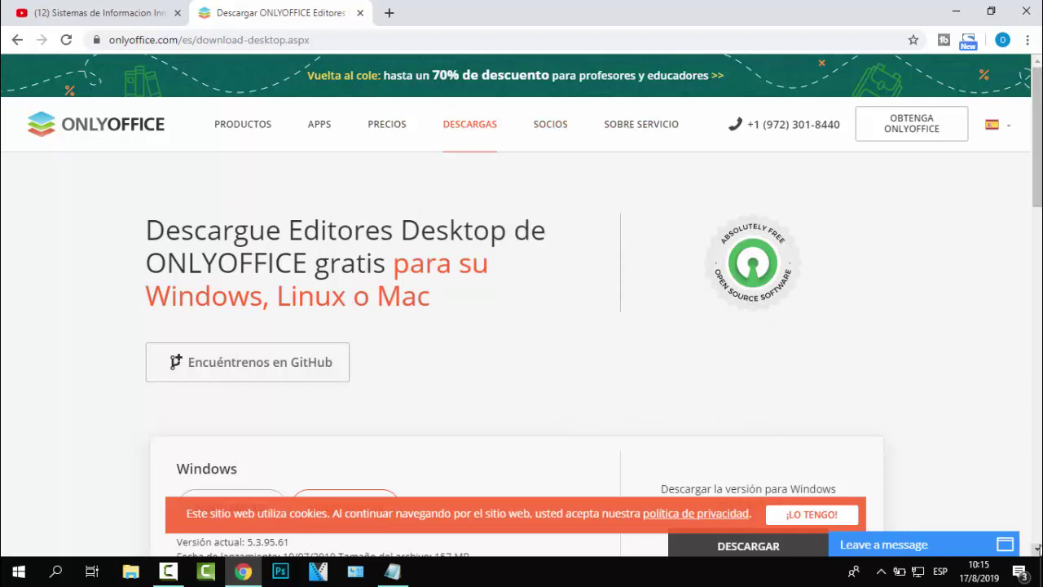
click(1037, 549)
scroll(1037, 549, down, 2)
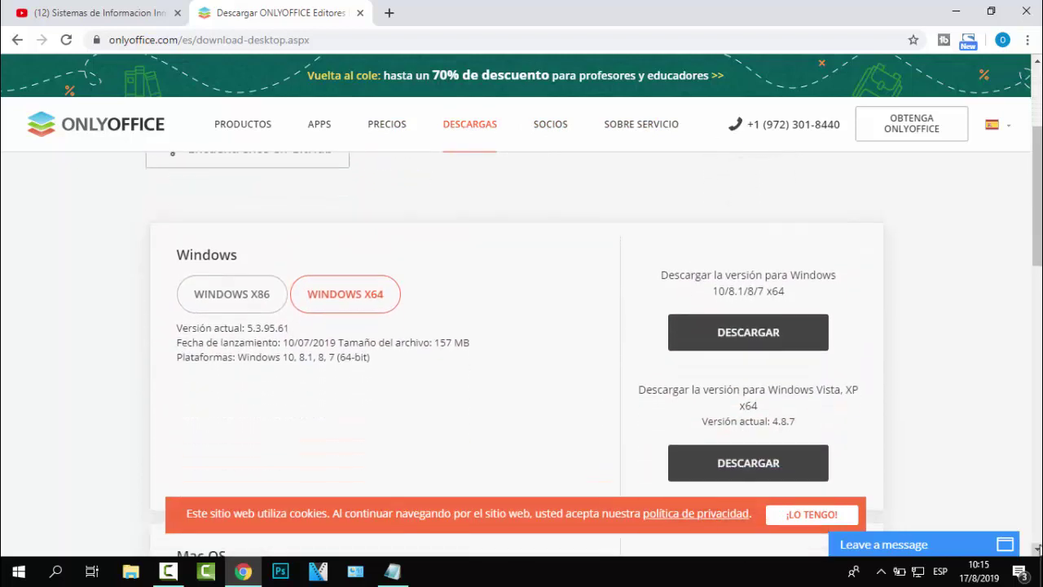
click(1037, 549)
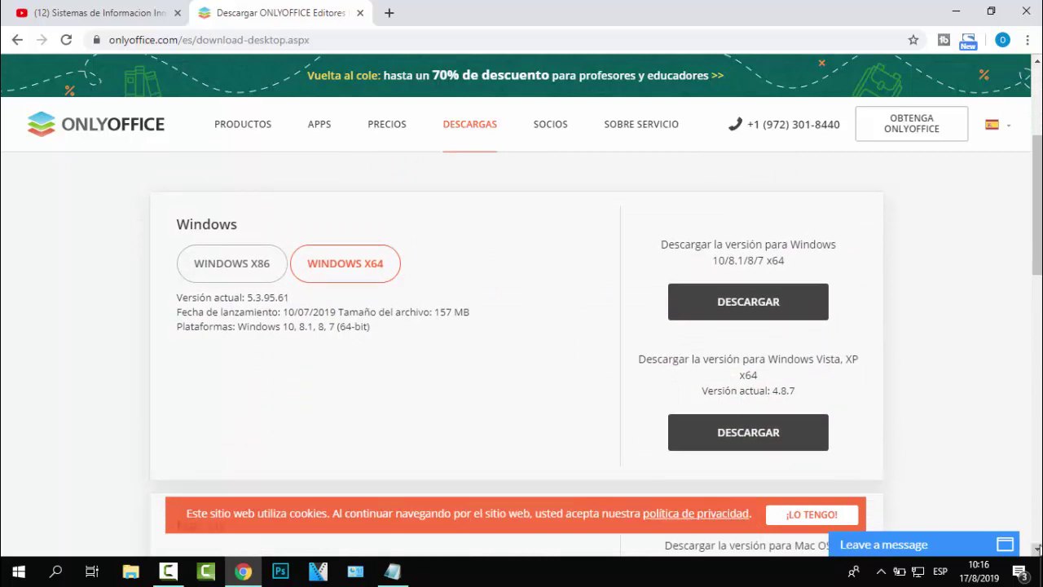
click(1037, 549)
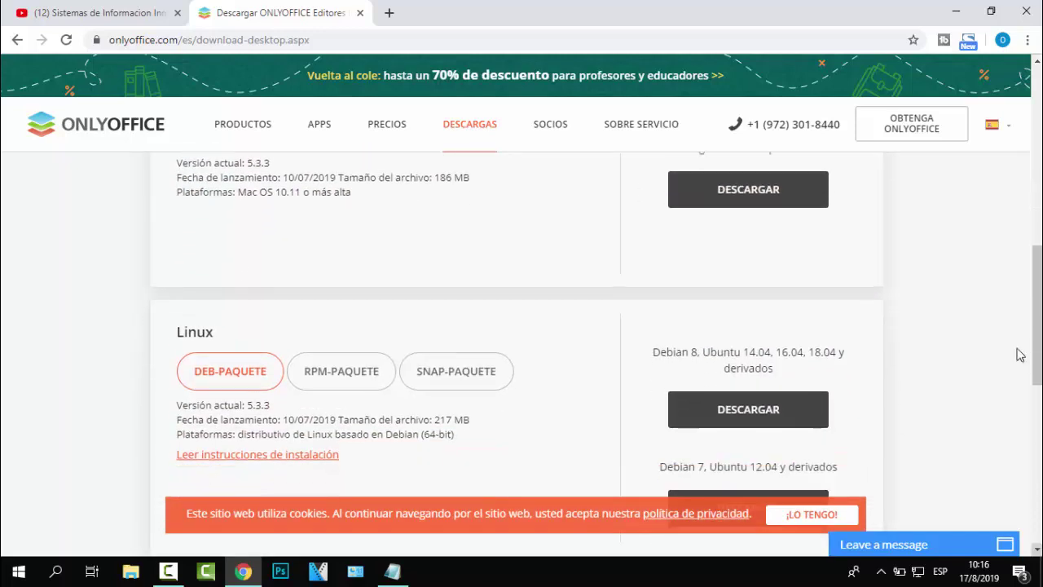
click(1037, 62)
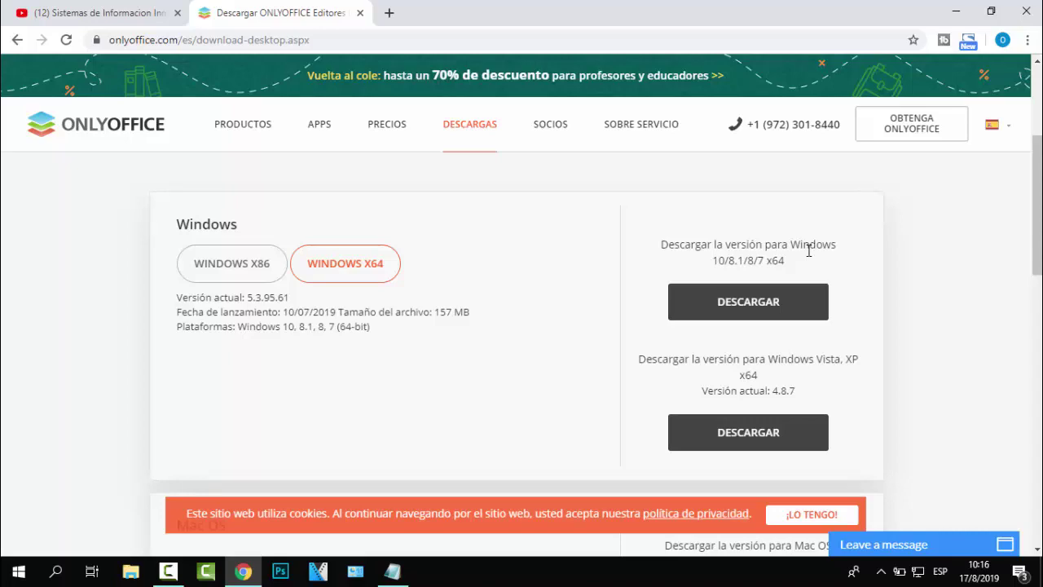
Check This PC's system properties to confirm 64-bit Windows 10 Pro, then close them.
click(163, 571)
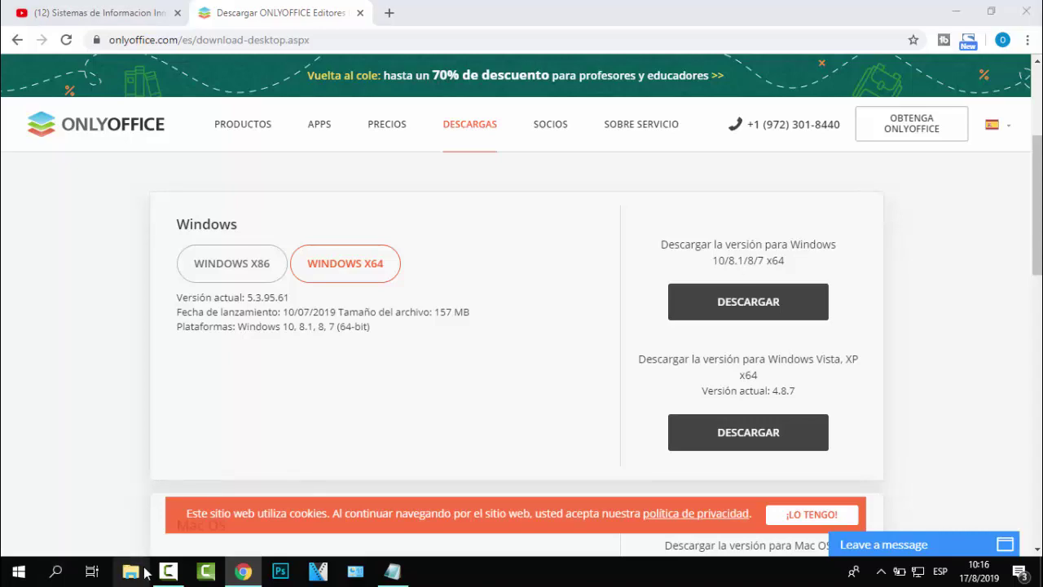
key(super+e)
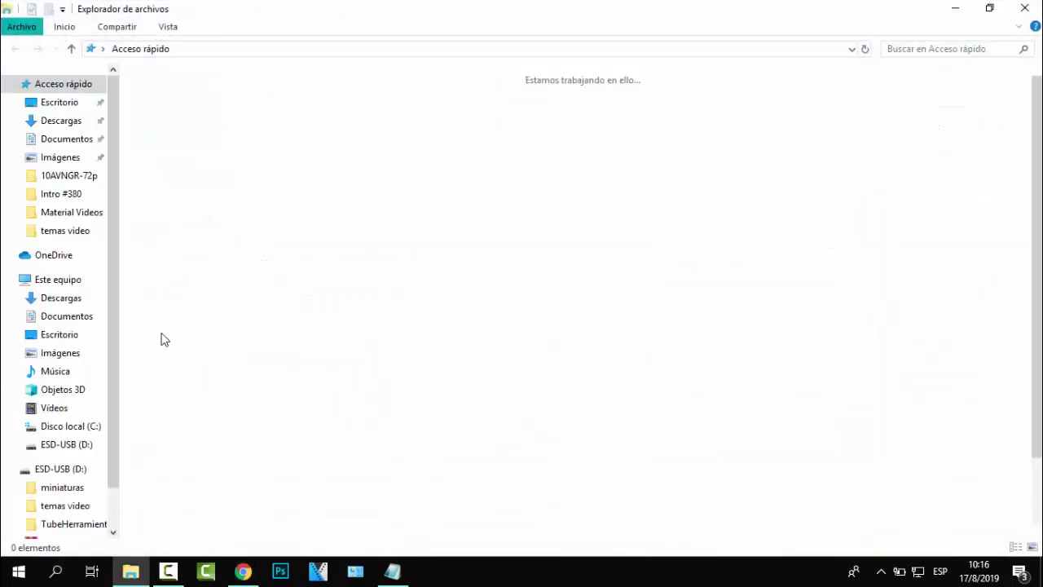
right_click(54, 285)
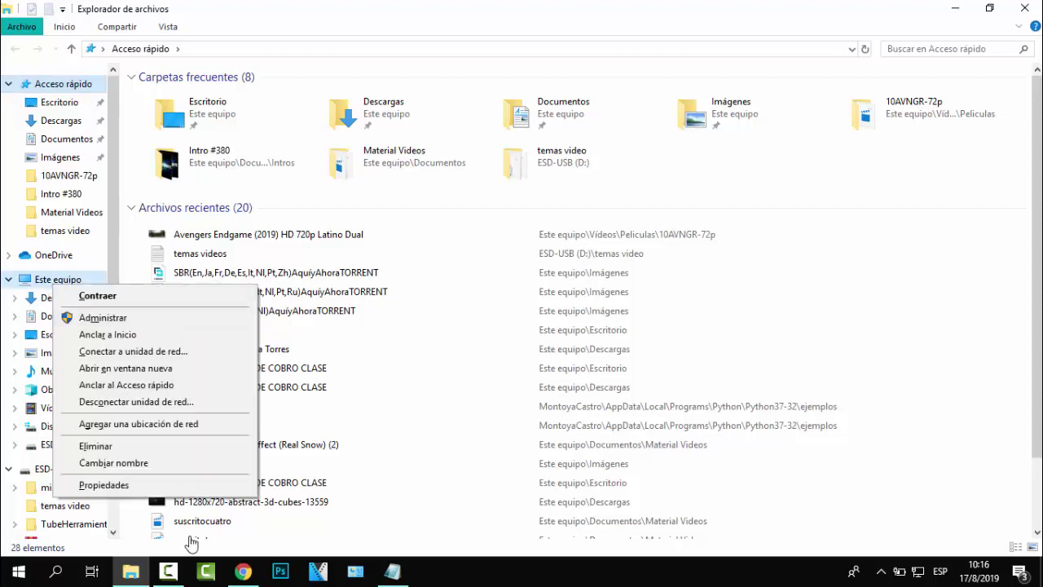
click(104, 485)
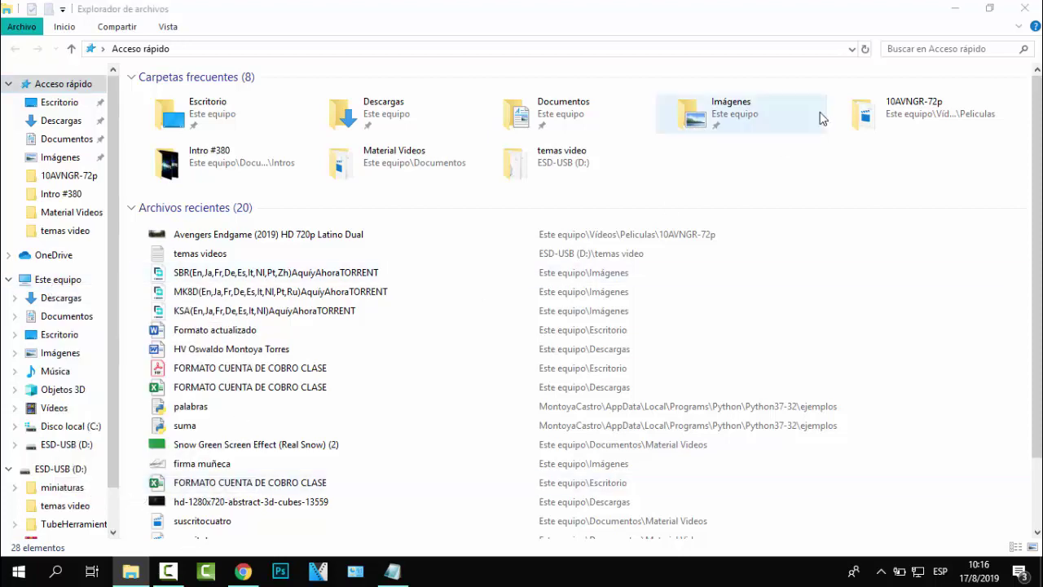
click(956, 9)
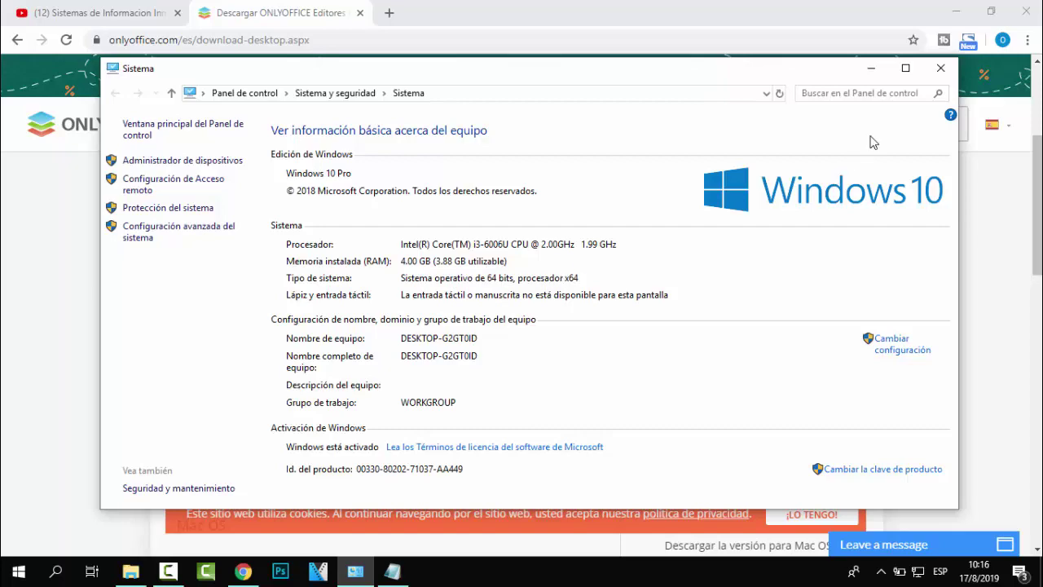
click(939, 72)
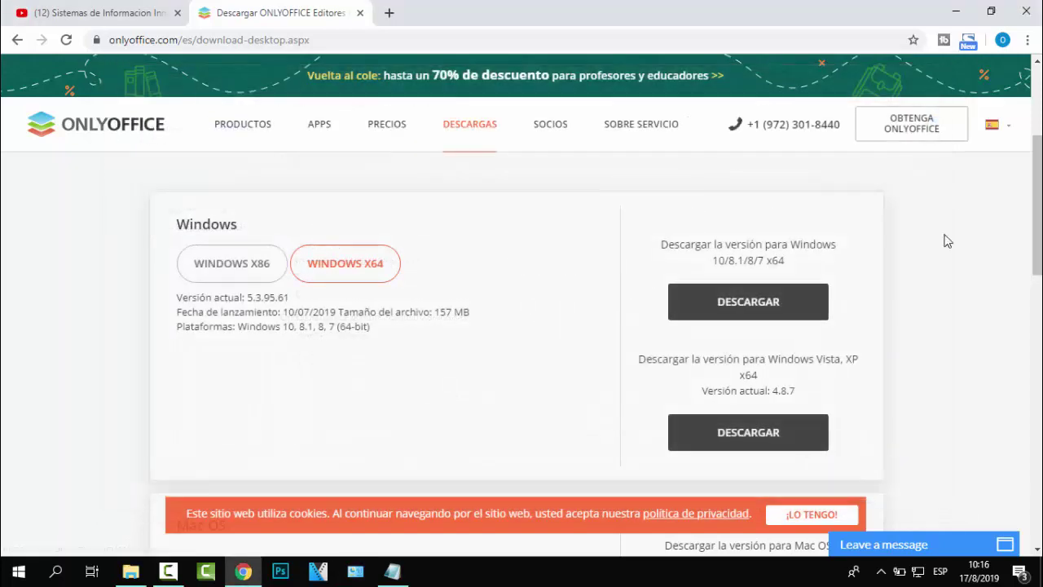
Download the Windows x64 installer and run its setup in Español.
click(748, 308)
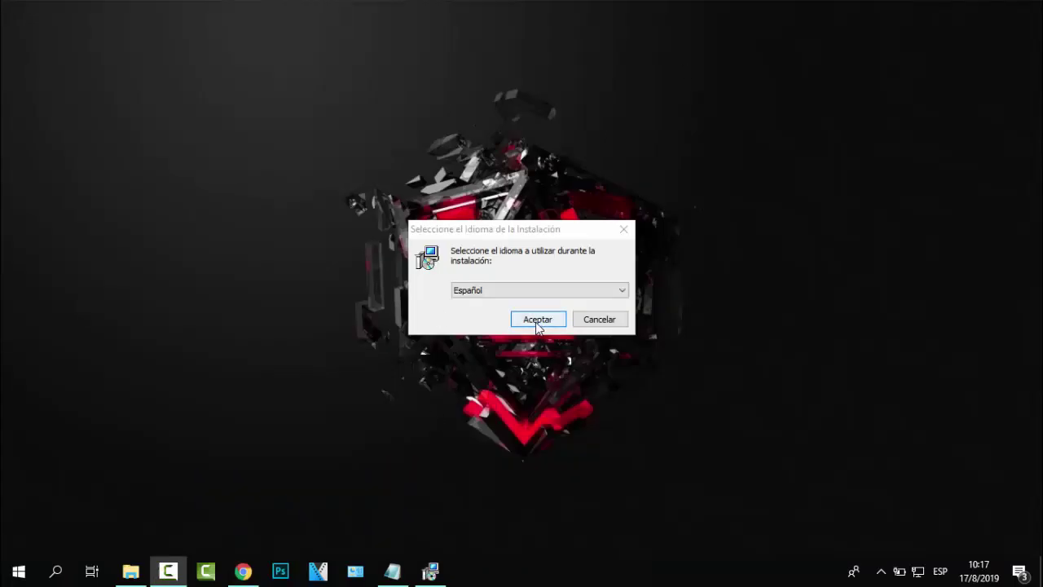
click(537, 323)
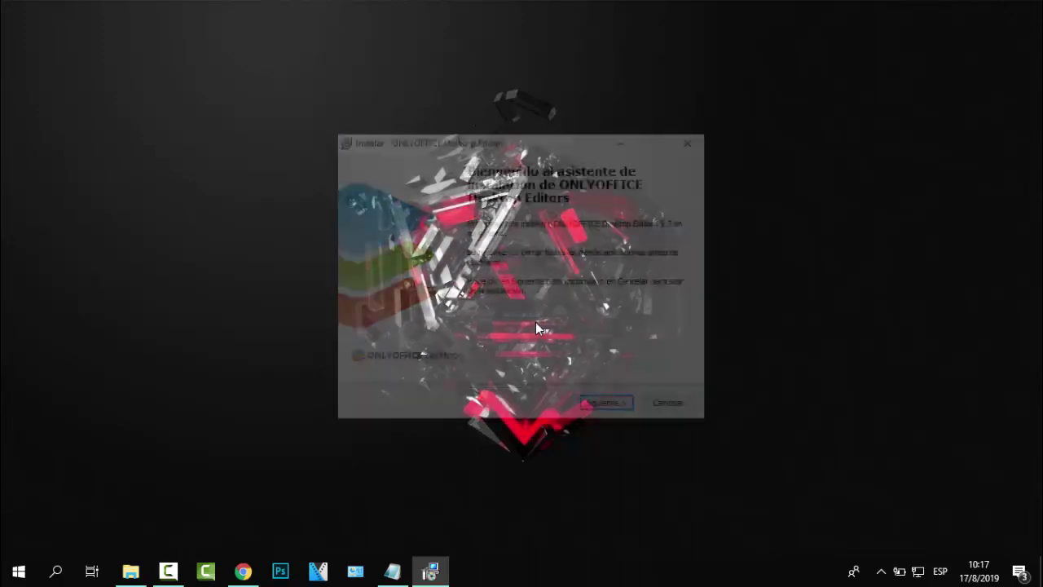
click(610, 409)
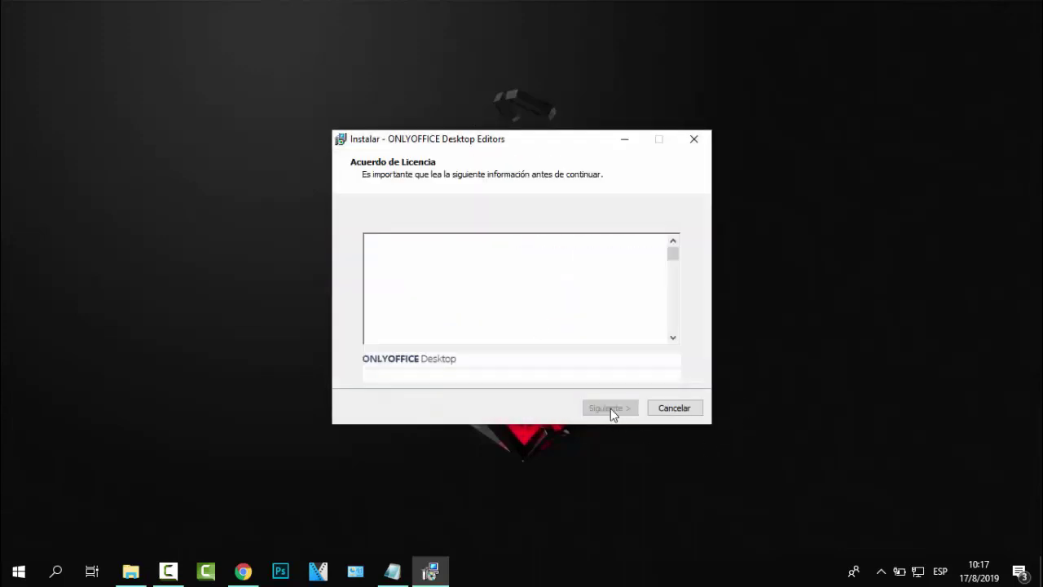
Accept the license, keep the default folder, desktop icon and file associations, and install.
click(406, 369)
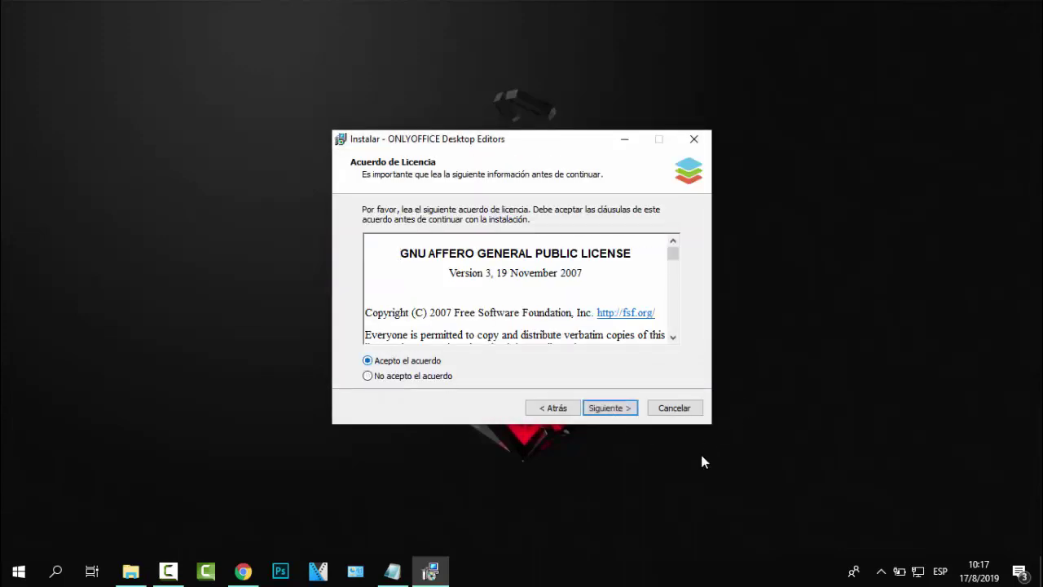
click(607, 410)
click(607, 410)
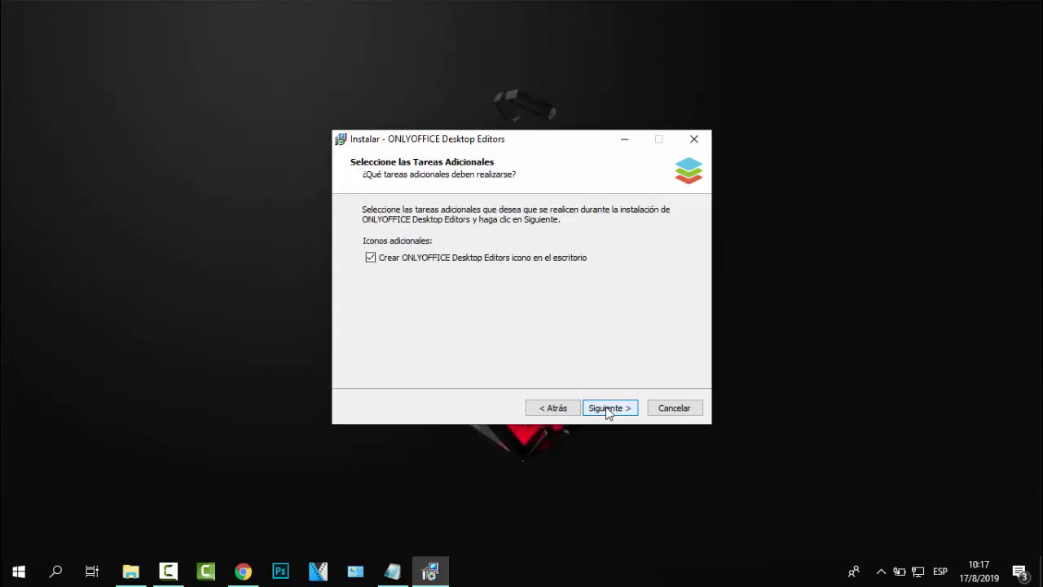
click(607, 412)
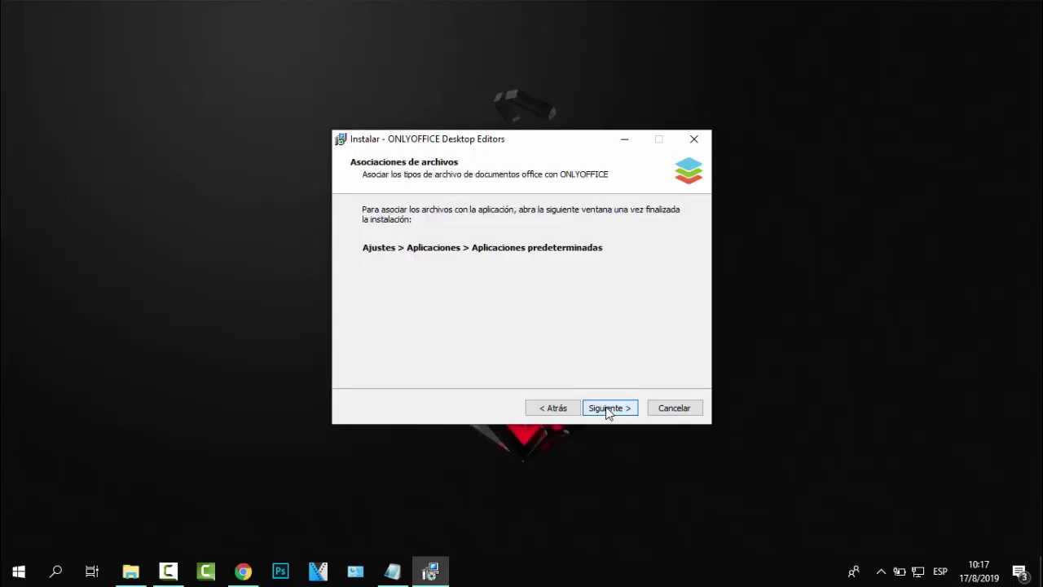
click(607, 410)
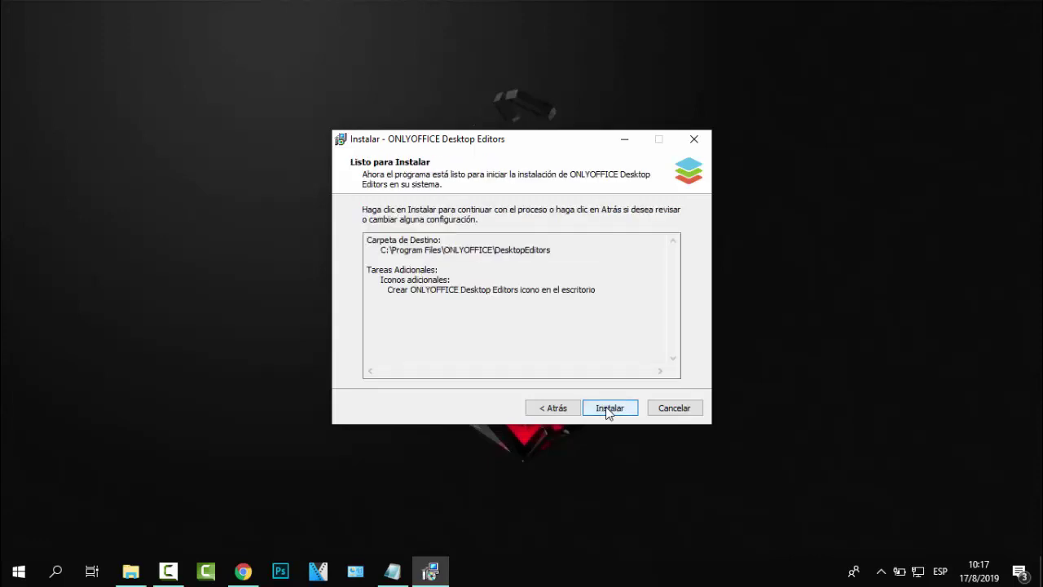
click(608, 410)
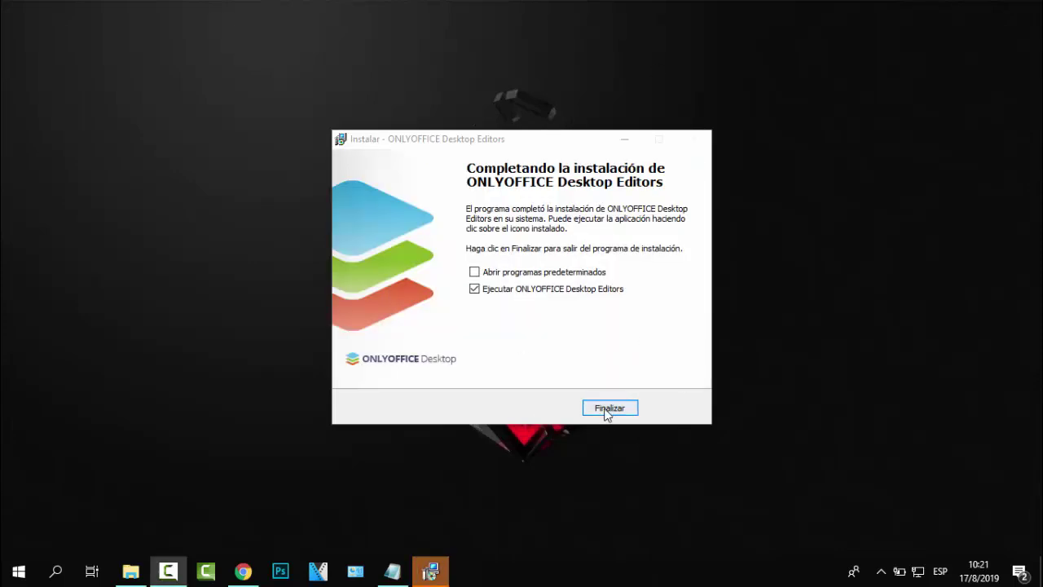
Finish setup with 'Ejecutar ONLYOFFICE Desktop Editors' ticked so the editors launch.
click(606, 415)
click(606, 413)
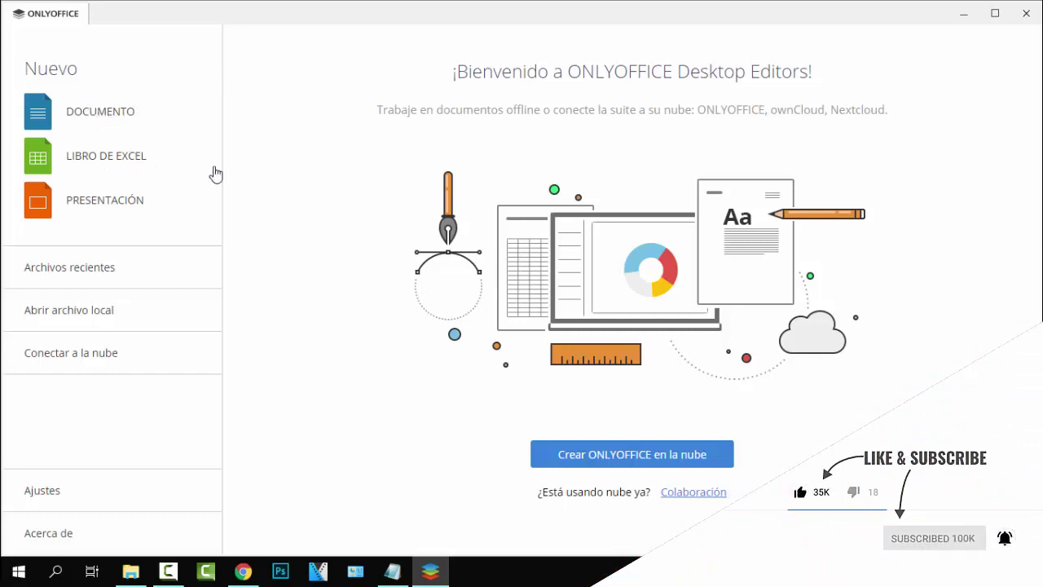
Browse Archivos recientes, cancel the local-file dialog, and show the Conectar a la nube page.
click(143, 274)
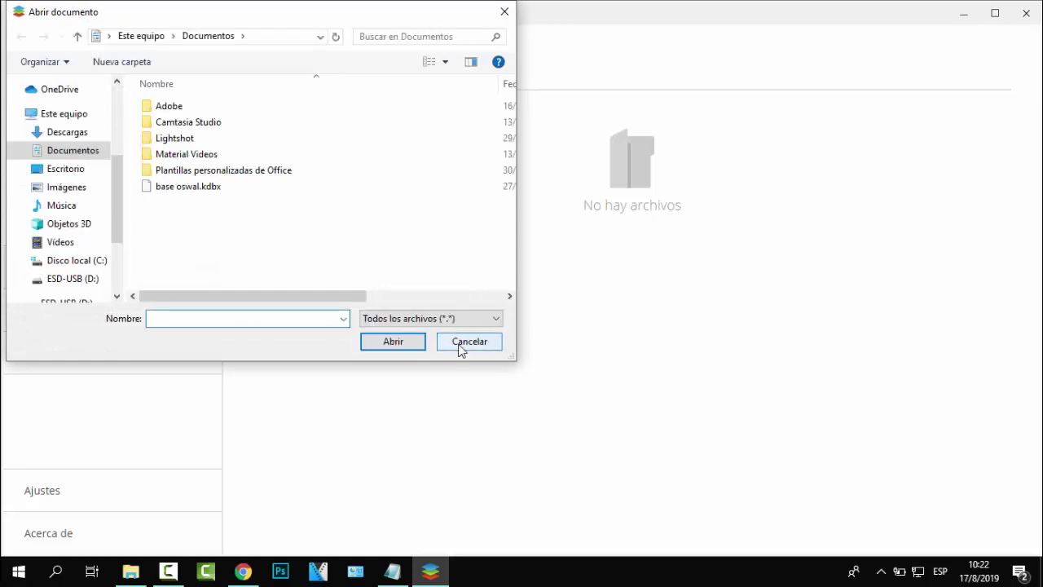
click(459, 344)
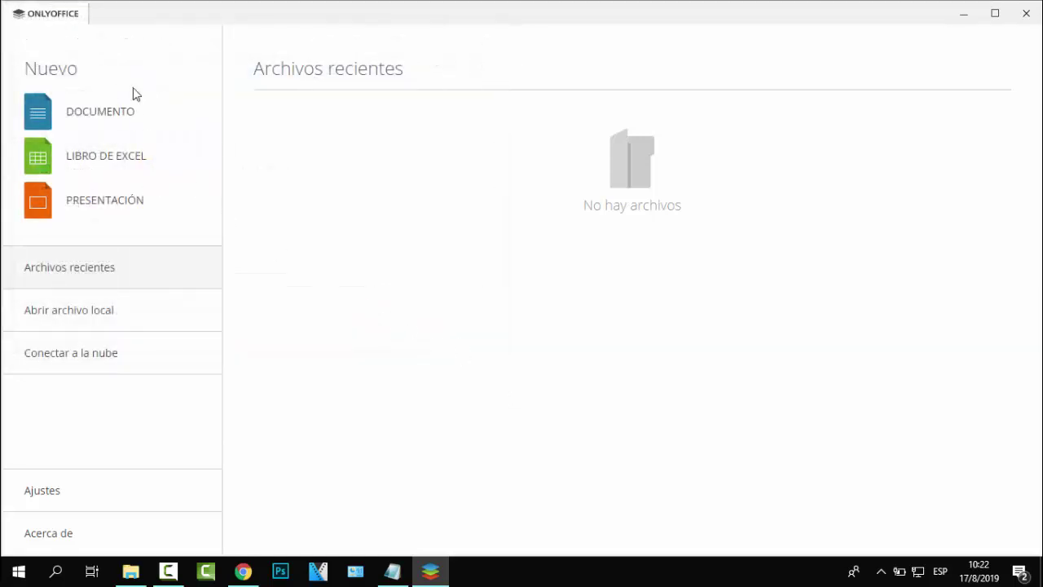
click(80, 354)
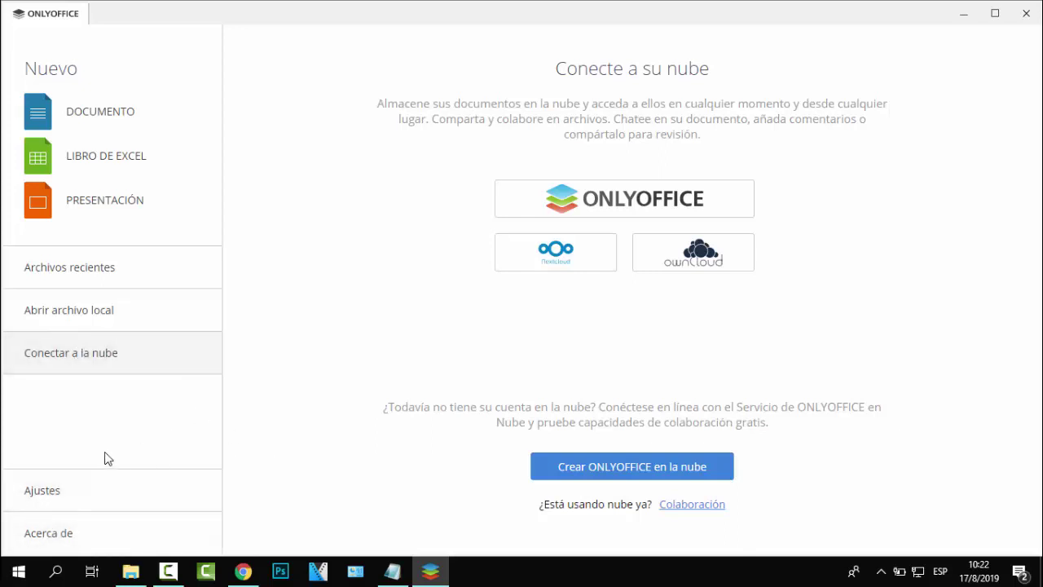
Review Ajustes, keeping Español and encryption off, then create blank Documento1.docx.
click(51, 501)
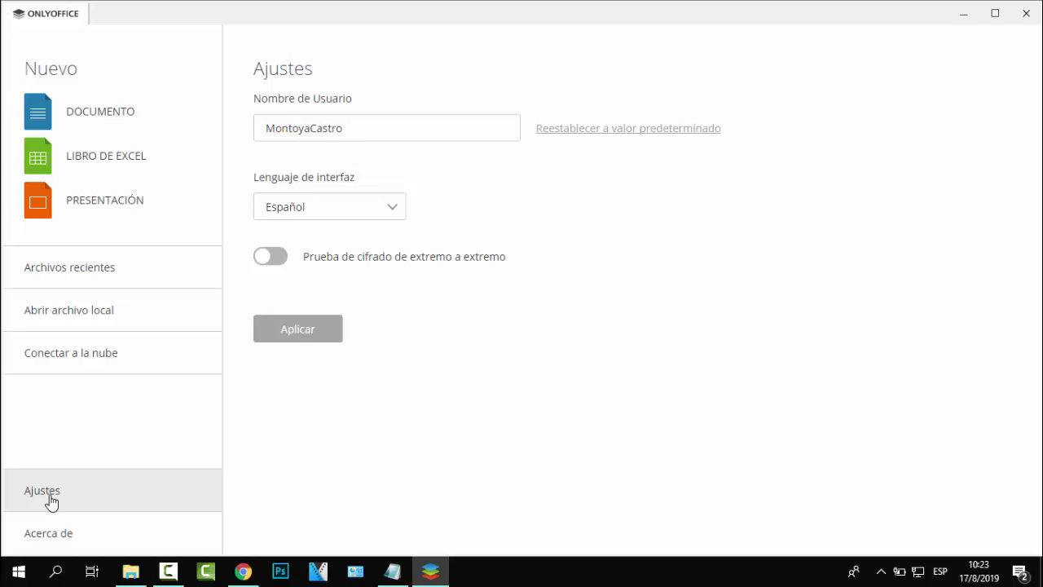
click(405, 215)
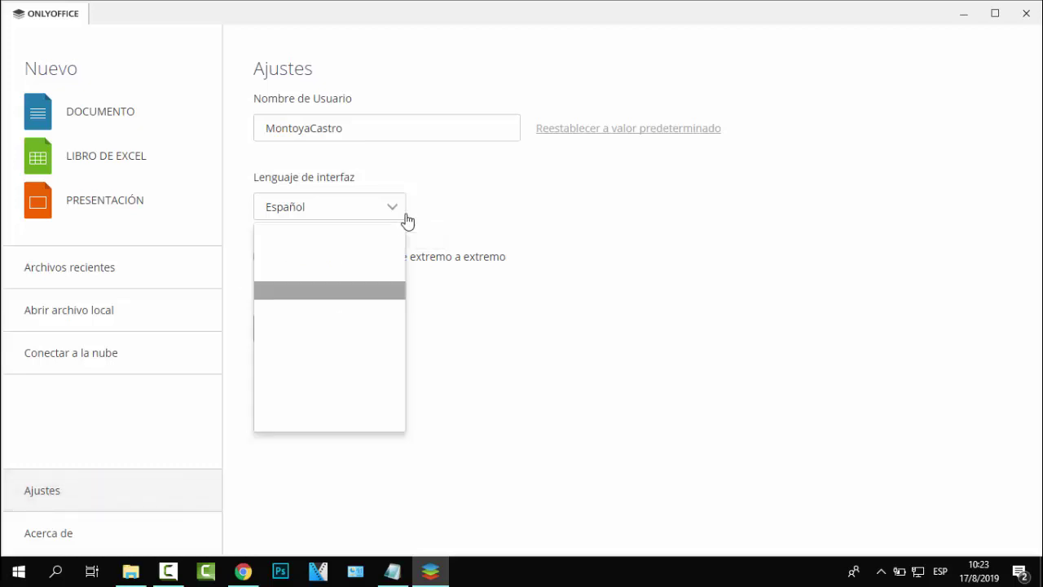
click(469, 214)
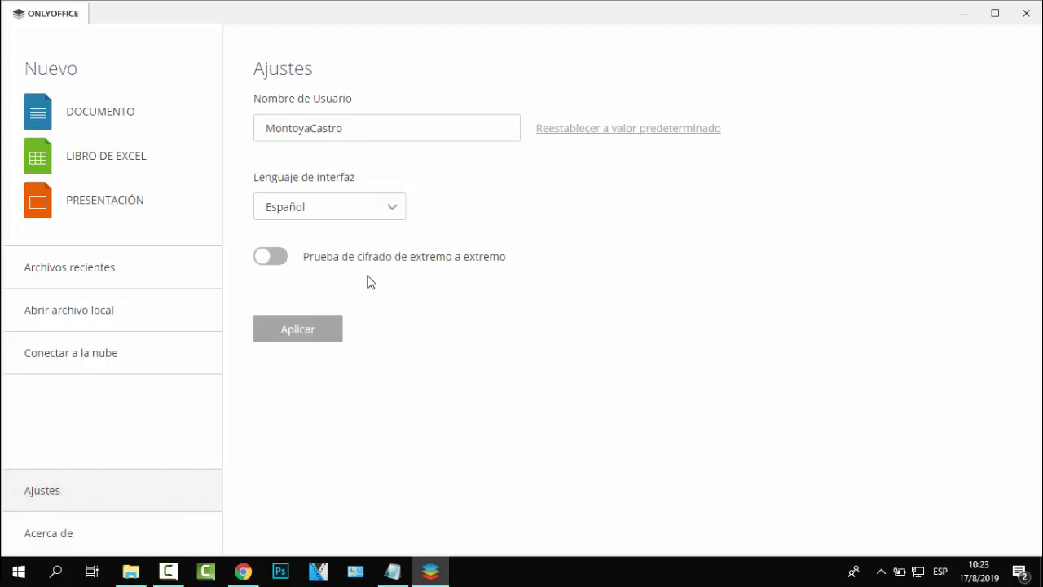
click(280, 266)
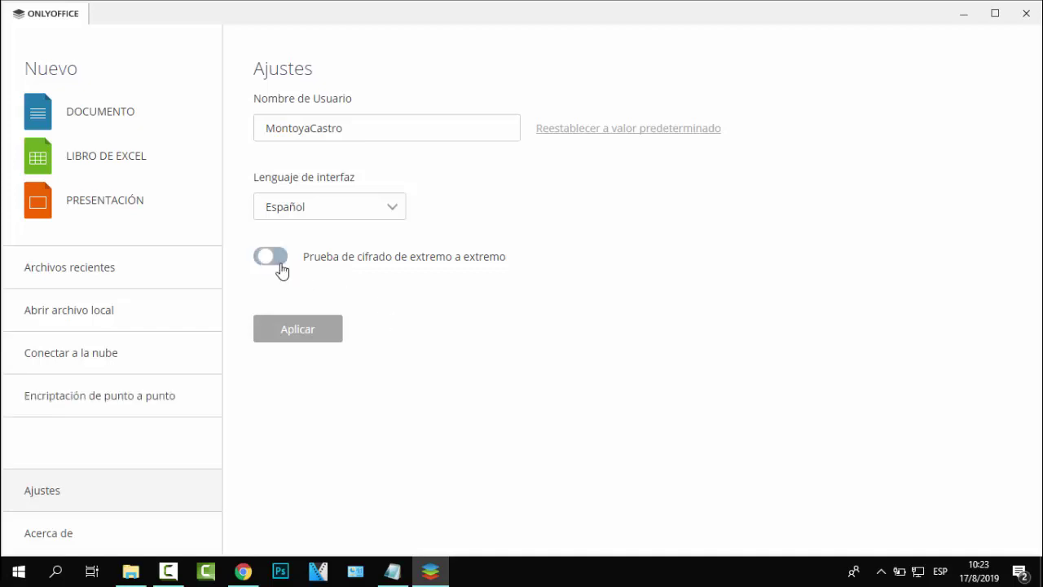
click(260, 263)
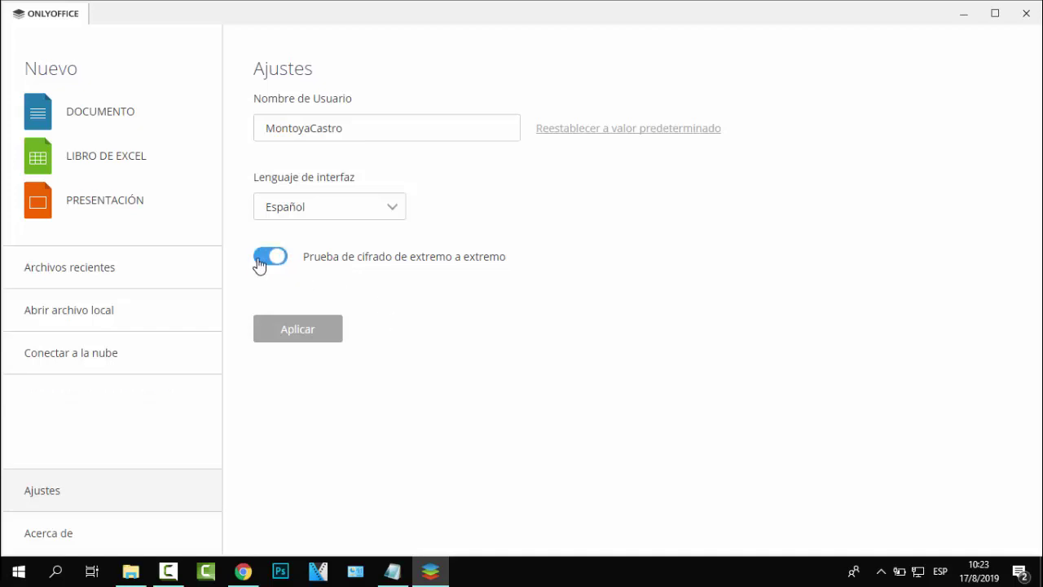
click(88, 121)
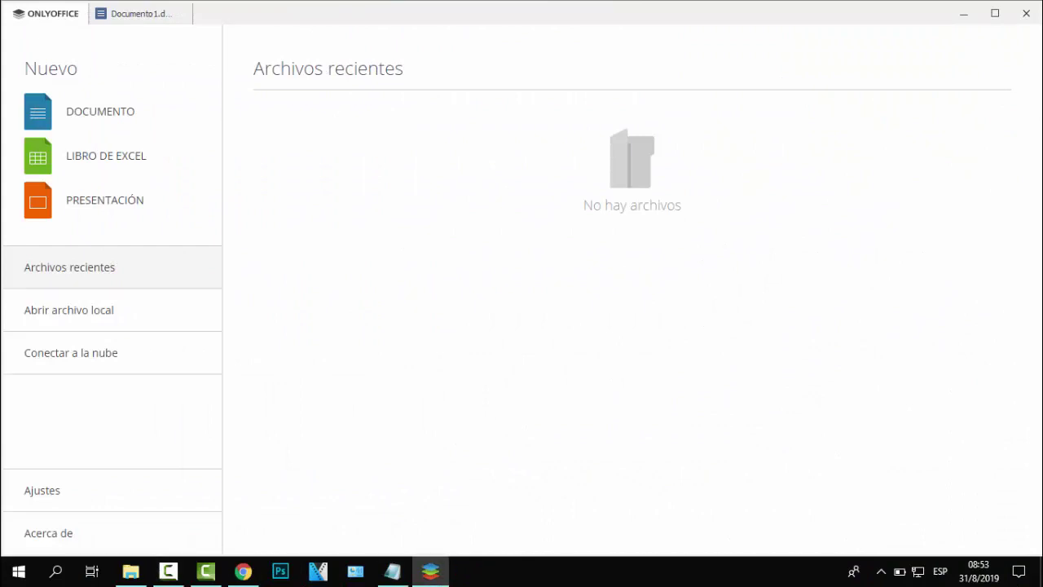
Create blank Libro1.xlsx, return to its tab, and select cell E10.
click(109, 162)
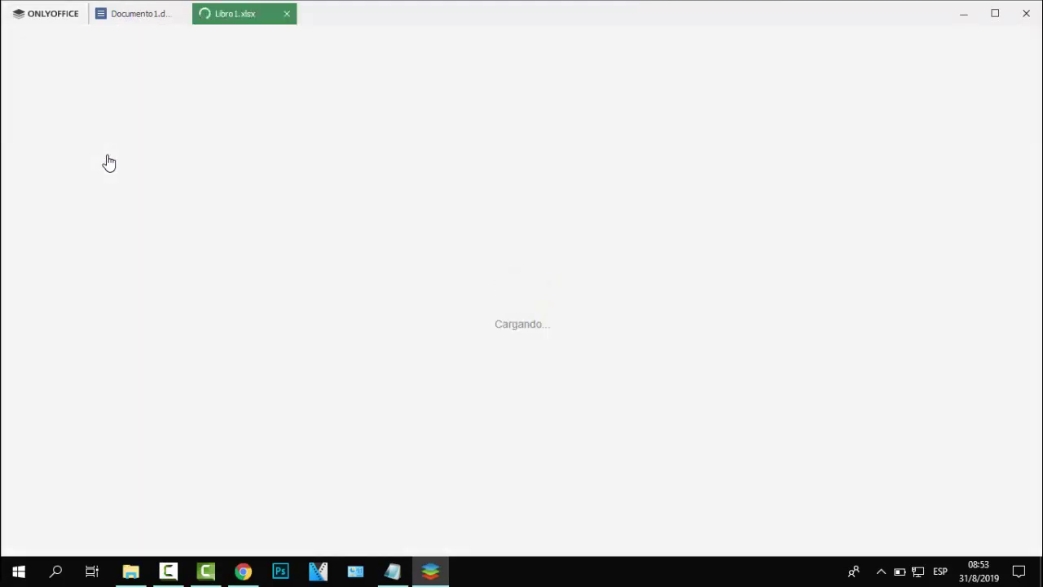
click(47, 25)
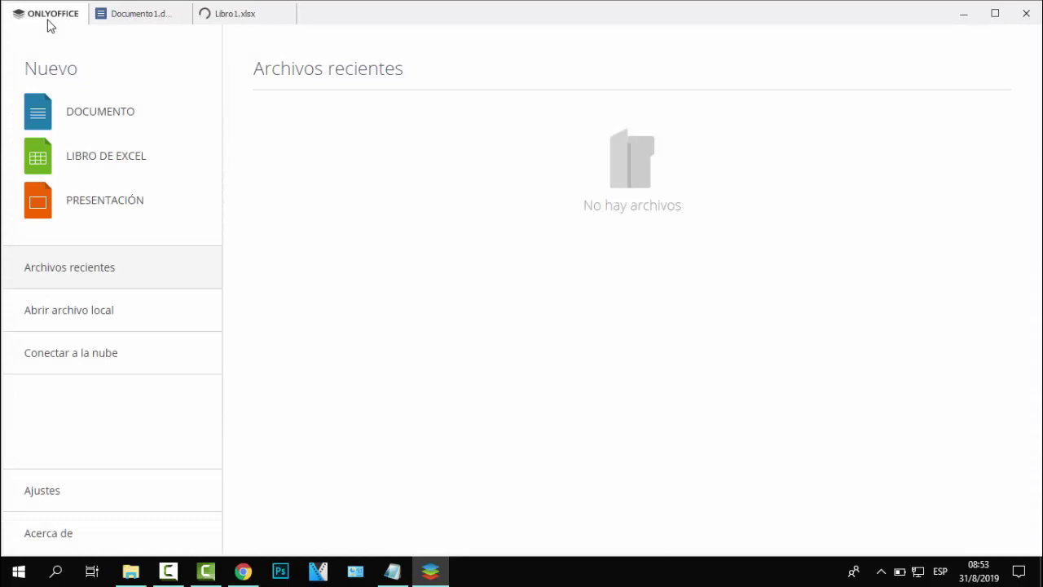
click(214, 16)
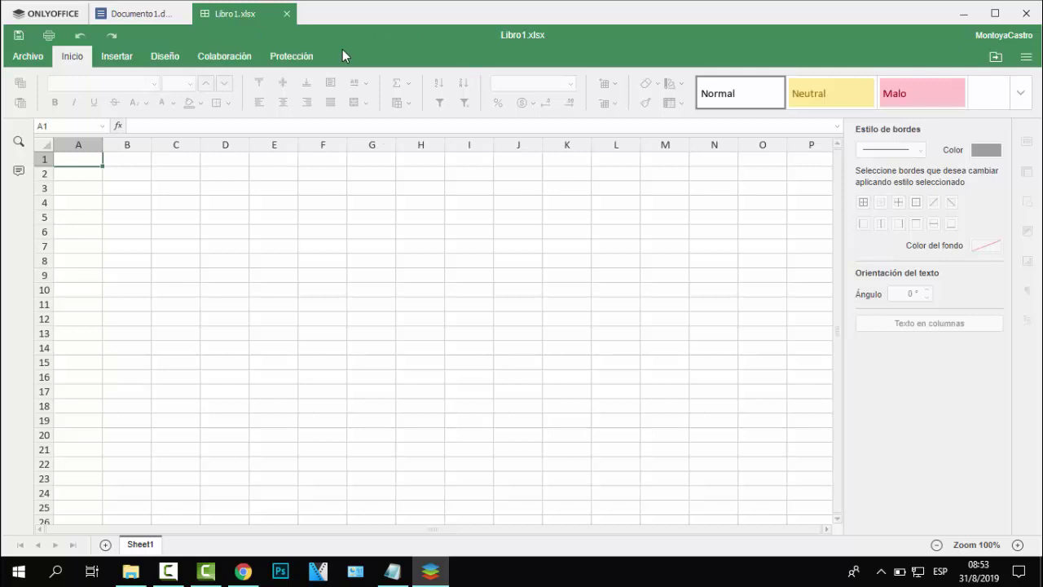
click(290, 294)
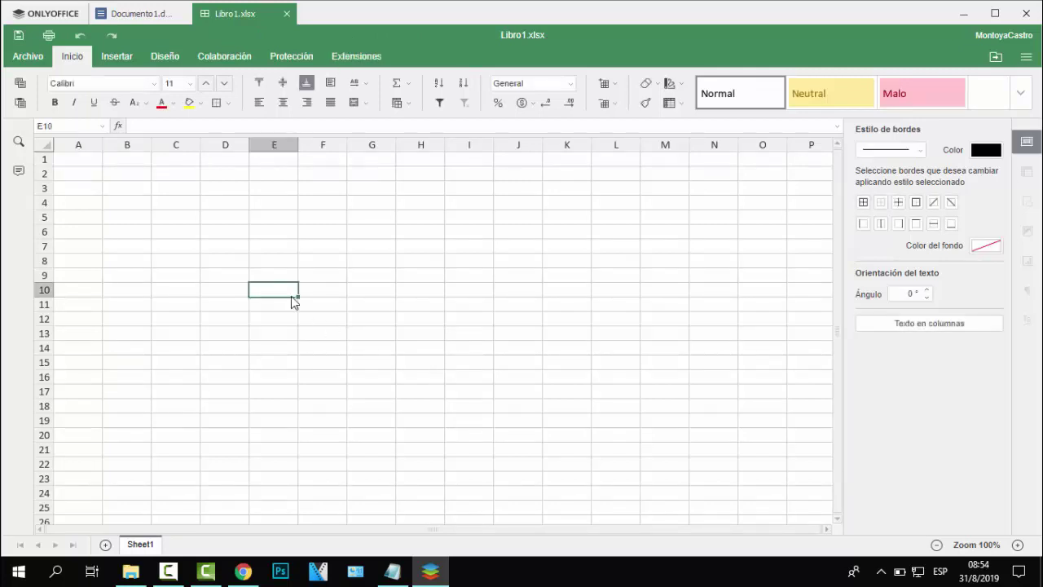
key(Down)
key(Down)
key(Down)
key(Up)
key(Up)
key(Up)
Browse the cell styles gallery and view options, then create a blank Presentación1.pptx.
click(1024, 92)
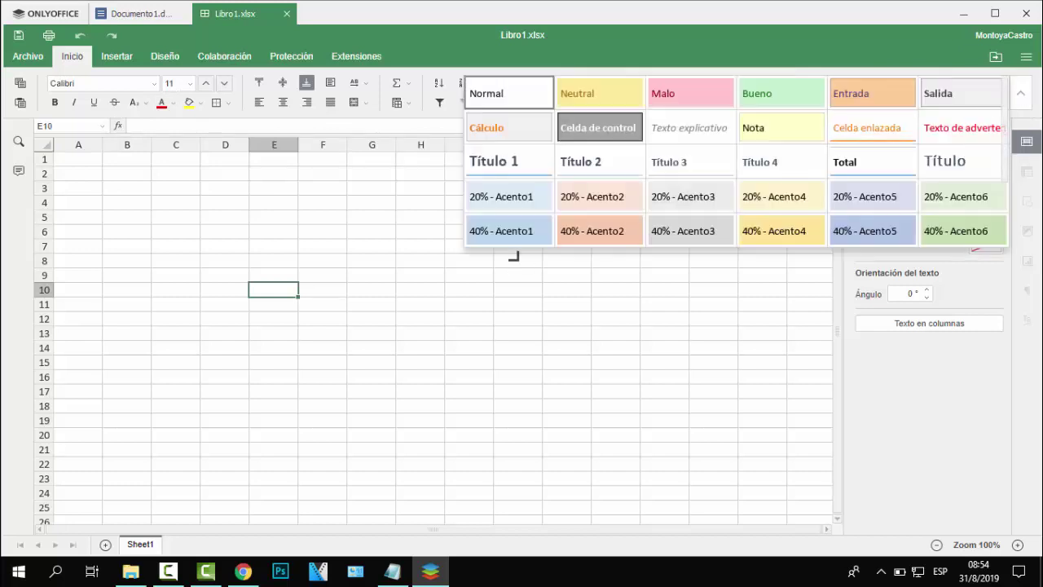
click(424, 291)
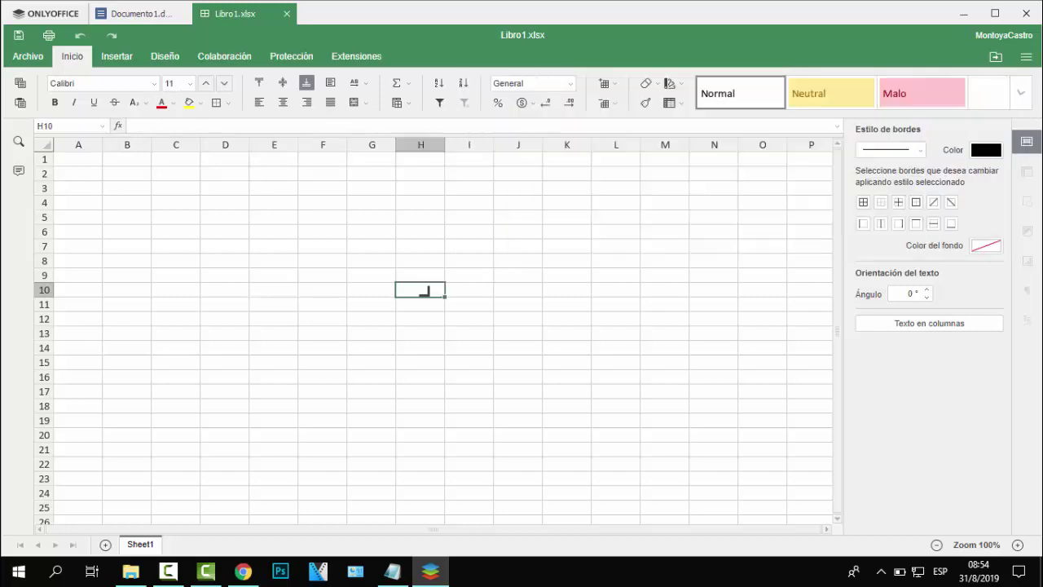
click(1032, 57)
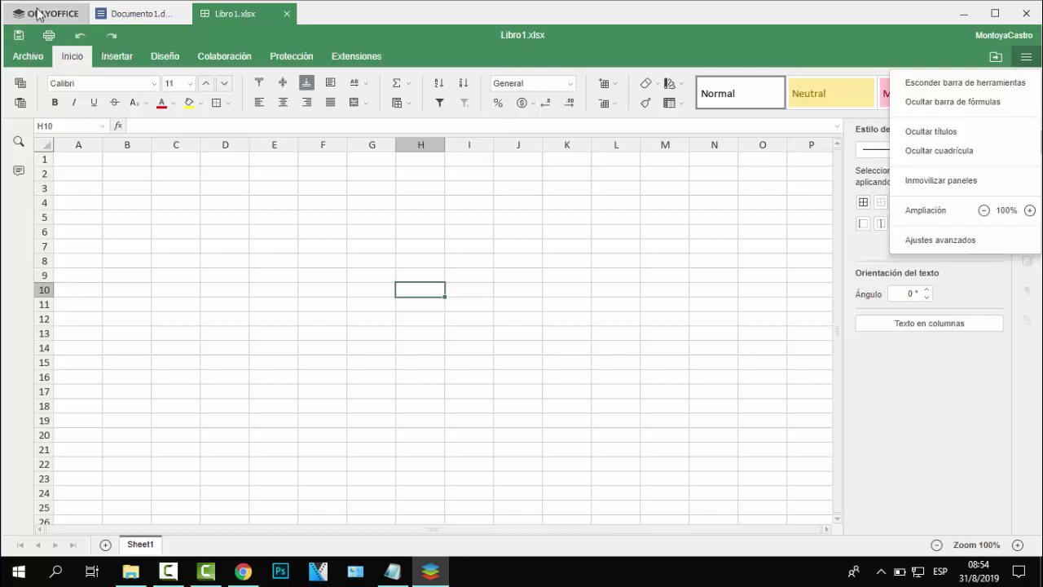
click(37, 14)
click(88, 211)
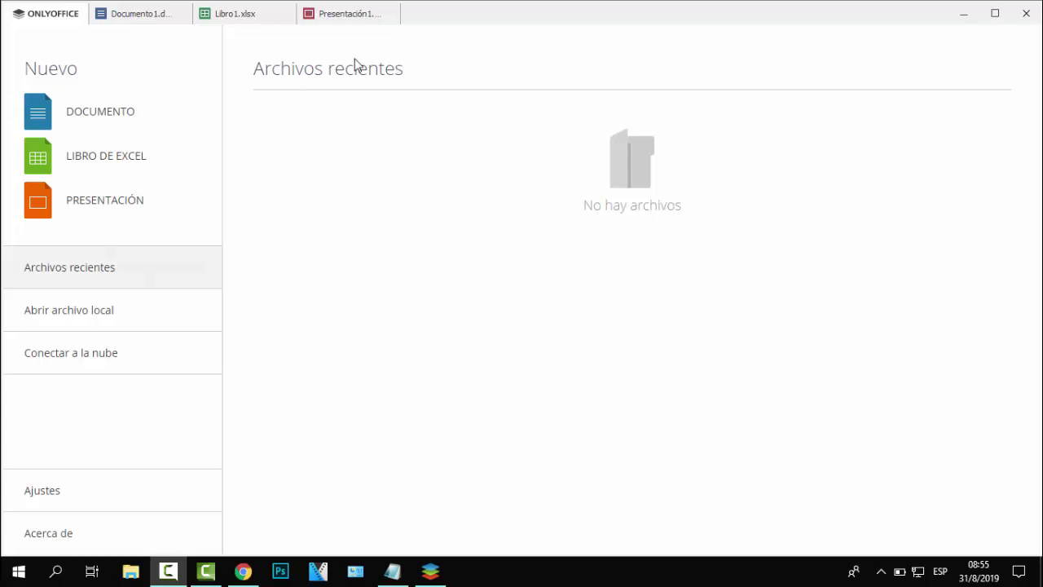
Check the Documento1.docx, Libro1.xlsx and Presentación1.pptx tabs, then minimize the window.
click(168, 15)
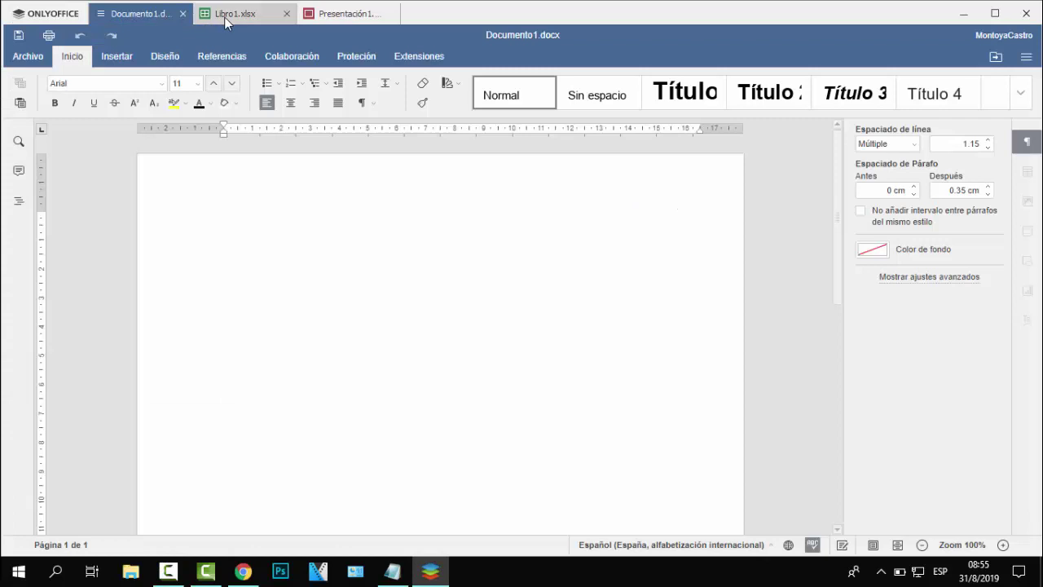
click(227, 18)
click(334, 17)
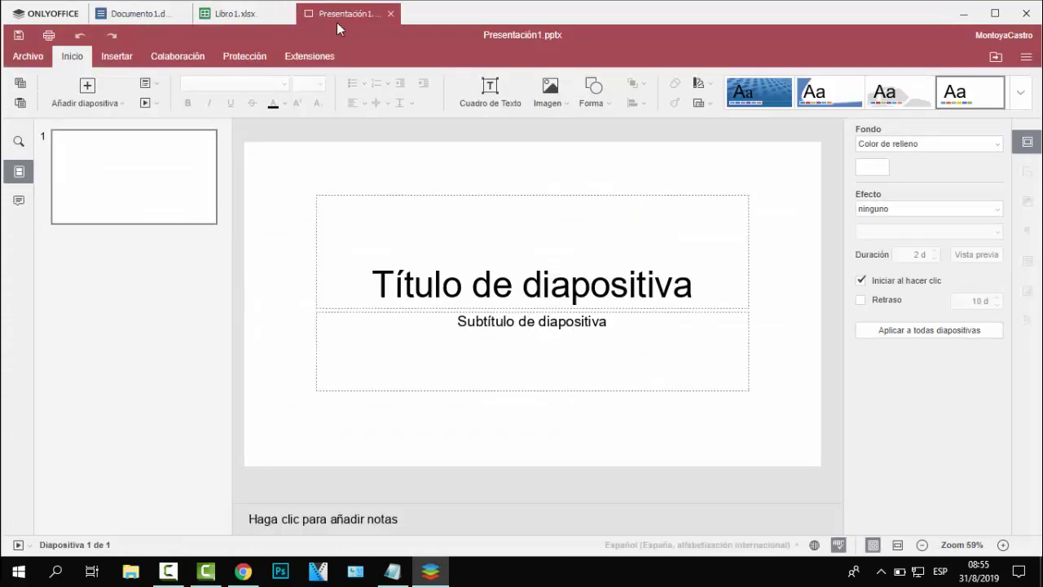
click(70, 15)
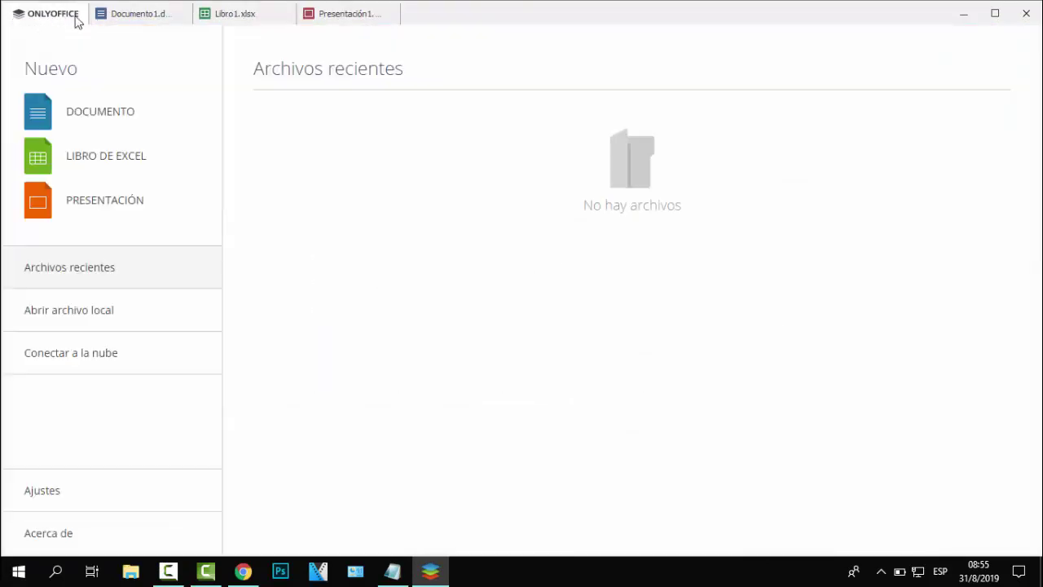
click(964, 14)
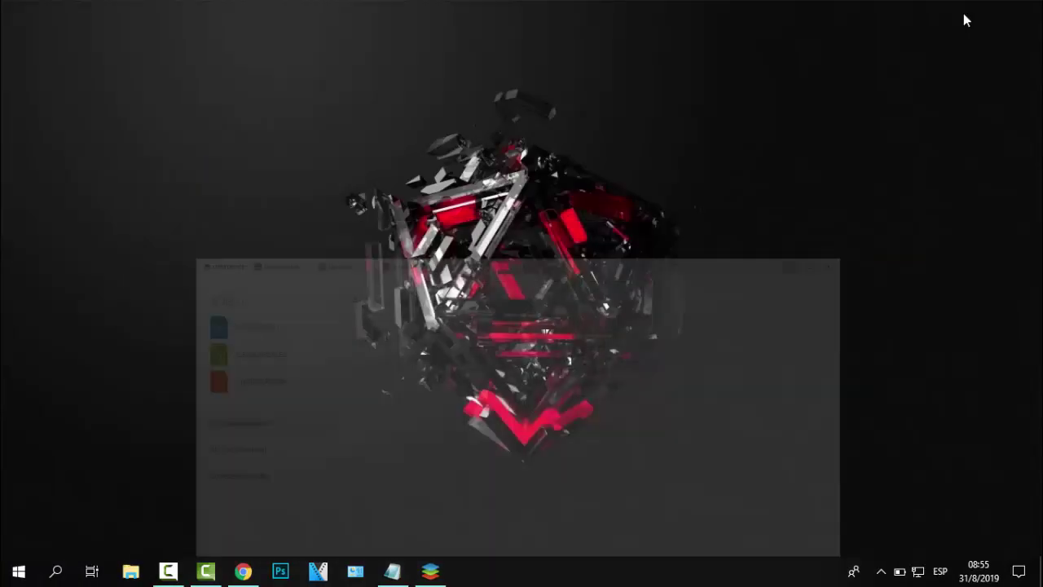
click(245, 570)
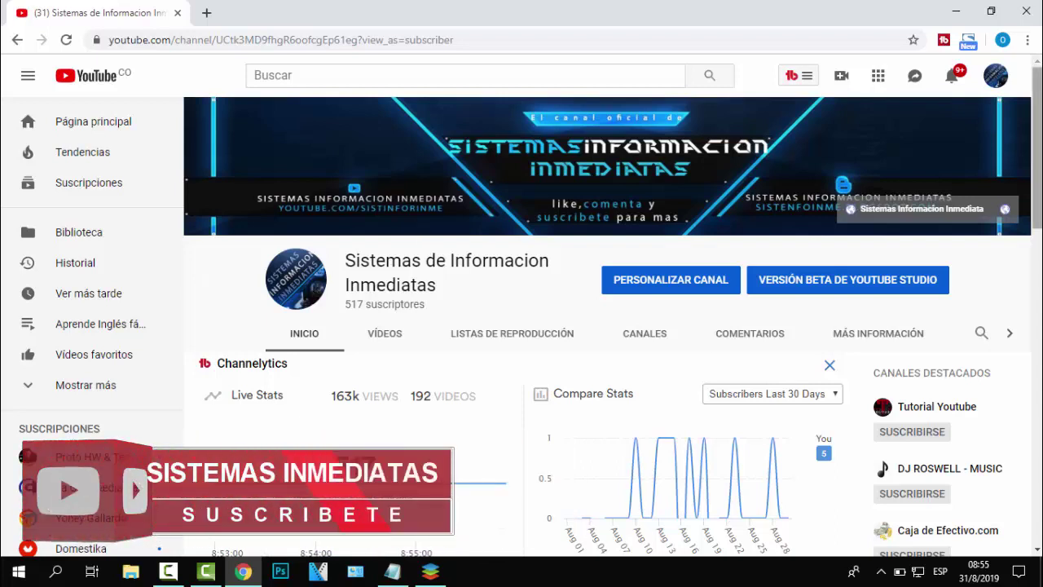
click(957, 12)
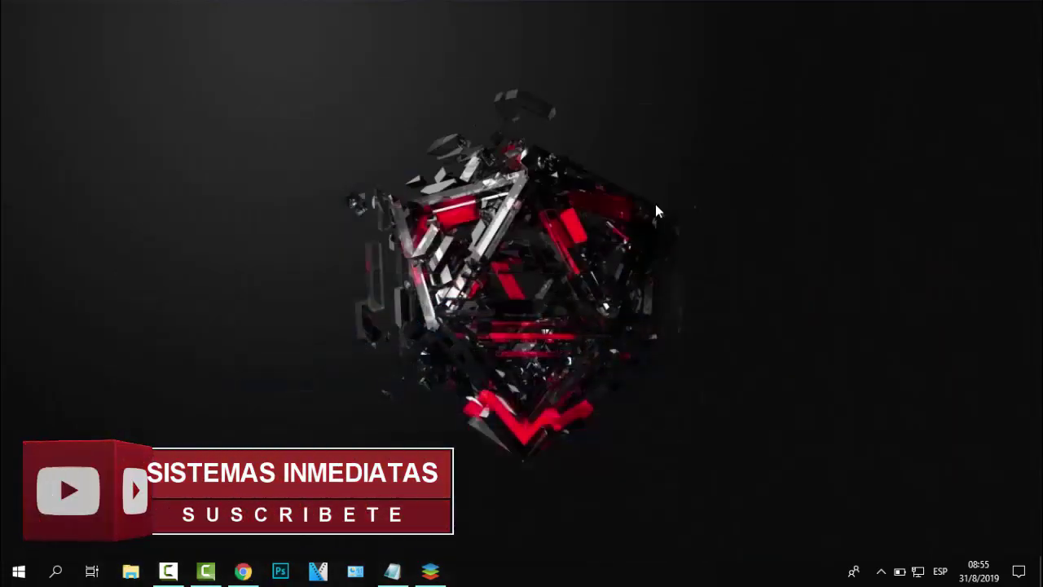